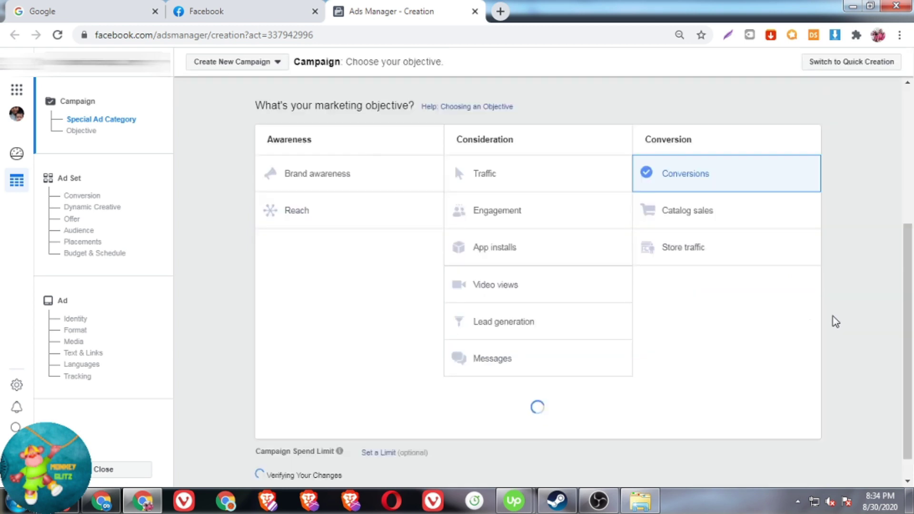
Name the conversions campaign "Yoga Stretching Strap" and continue to the ad set
double_click(558, 224)
text(Yoga Stretching Strap)
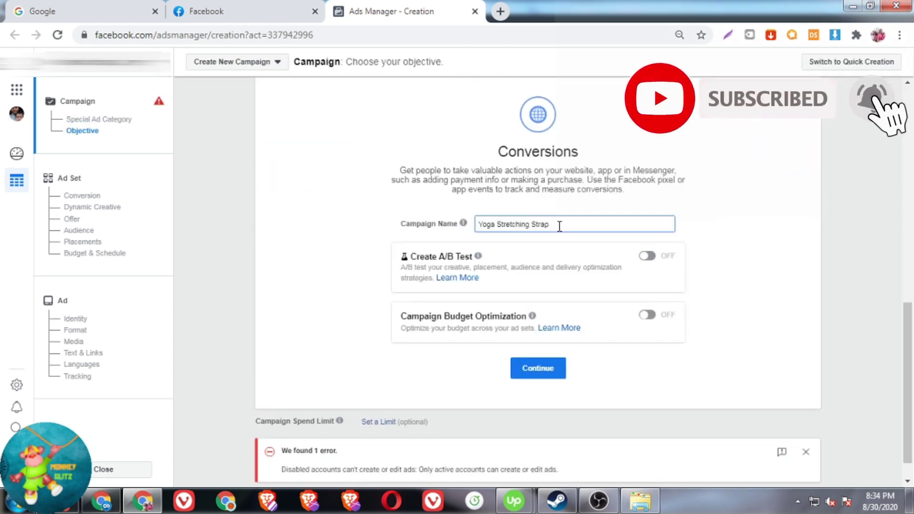
click(544, 360)
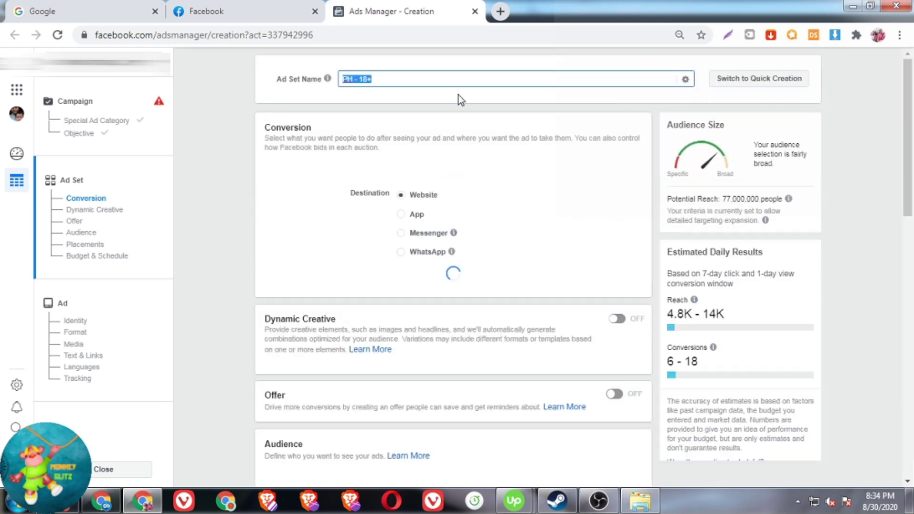
Name the ad set "BIG 4 NT"
text(BIG 4 )
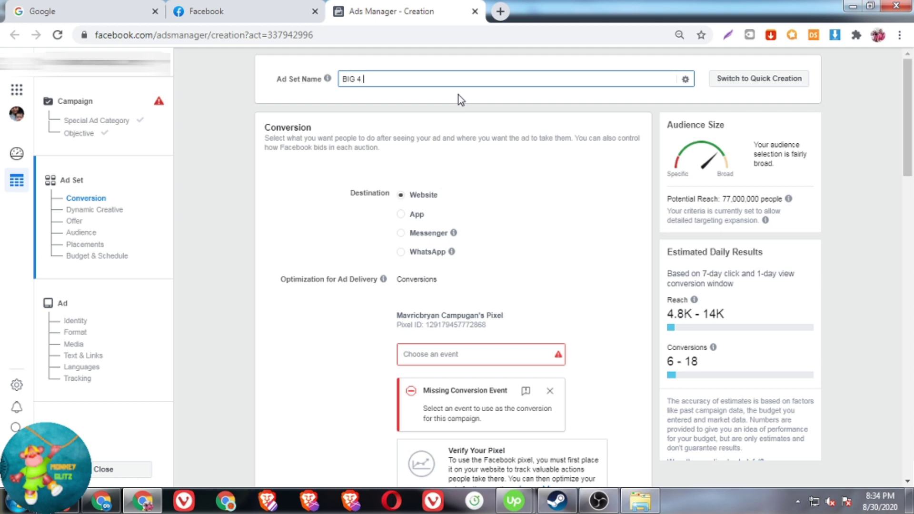
text(ST)
scroll(516, 144, down, 1)
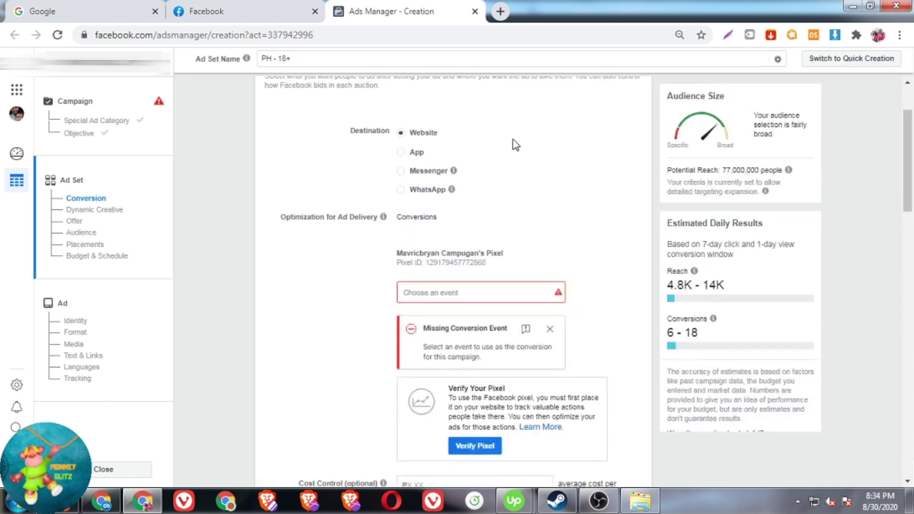
Choose Purchase as the conversion event for the ad set's pixel
click(472, 292)
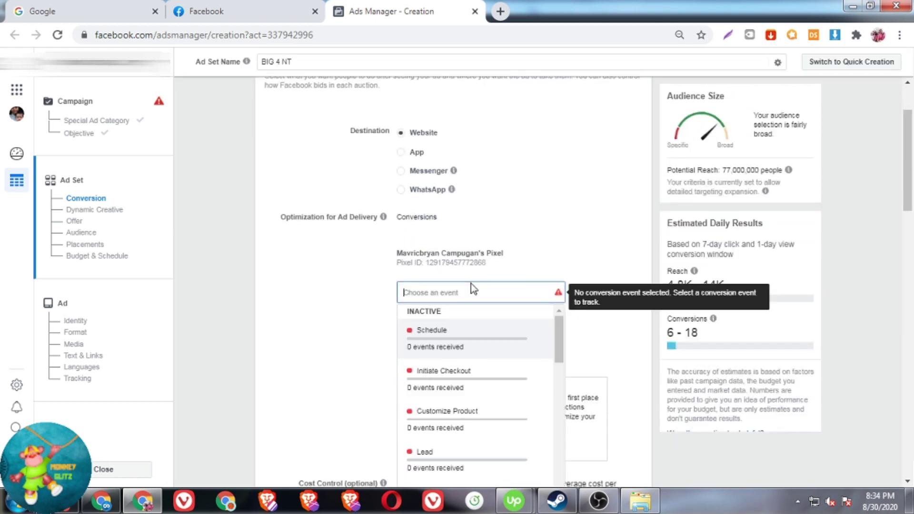
text(Pur)
click(442, 333)
Replace the Philippines with the United States in the audience's locations
scroll(318, 307, down, 6)
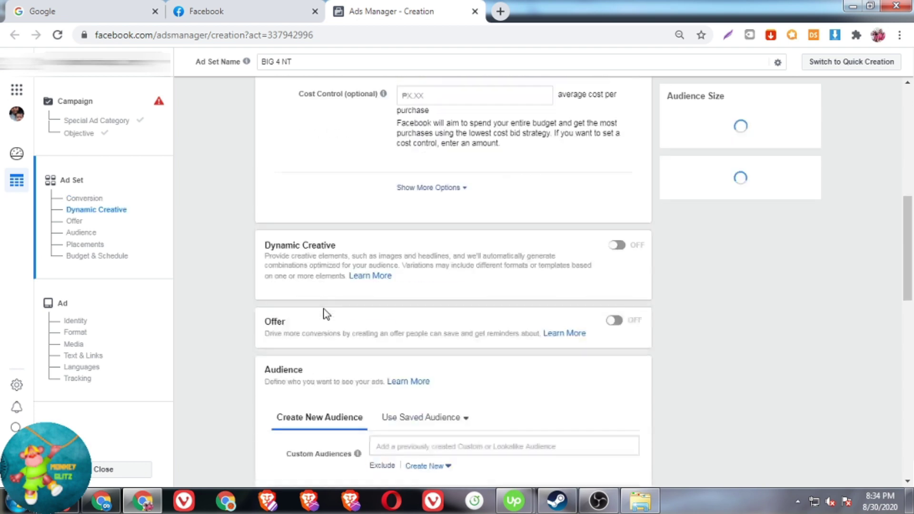
scroll(333, 315, down, 3)
scroll(468, 338, down, 1)
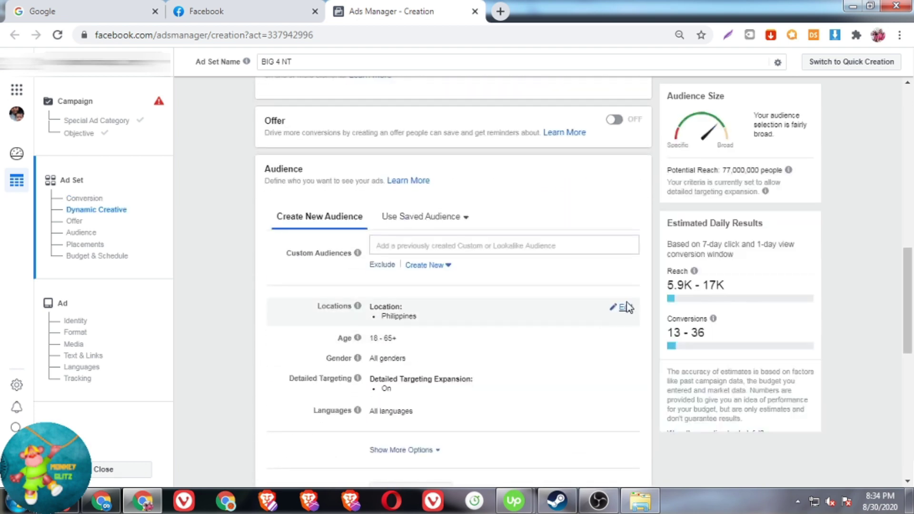
click(624, 307)
key(BackSpace)
click(466, 371)
text(United State)
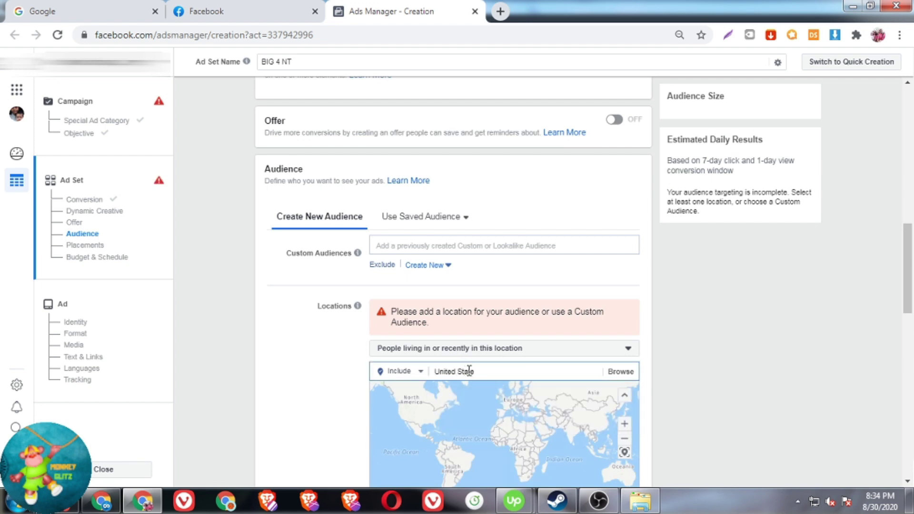
text(s)
click(506, 389)
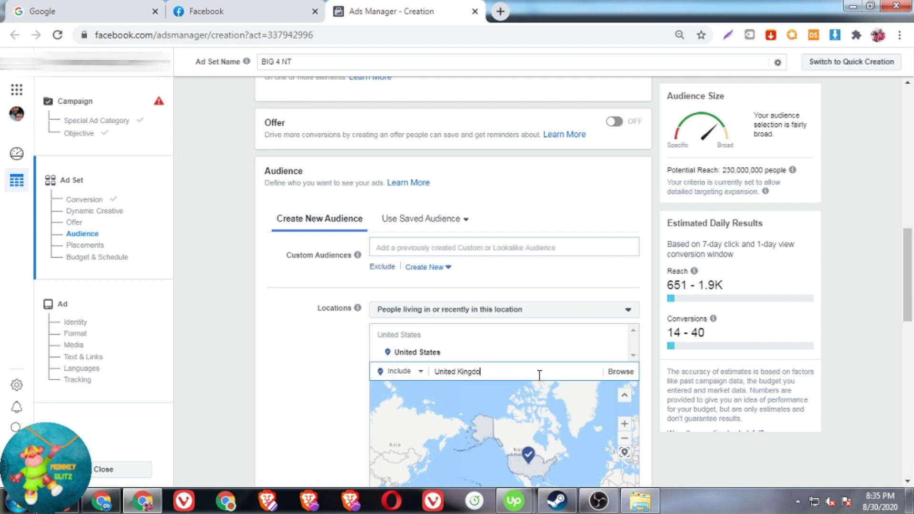
Add the United Kingdom, Australia and New Zealand to the audience's locations
text(United Kingdom)
click(532, 390)
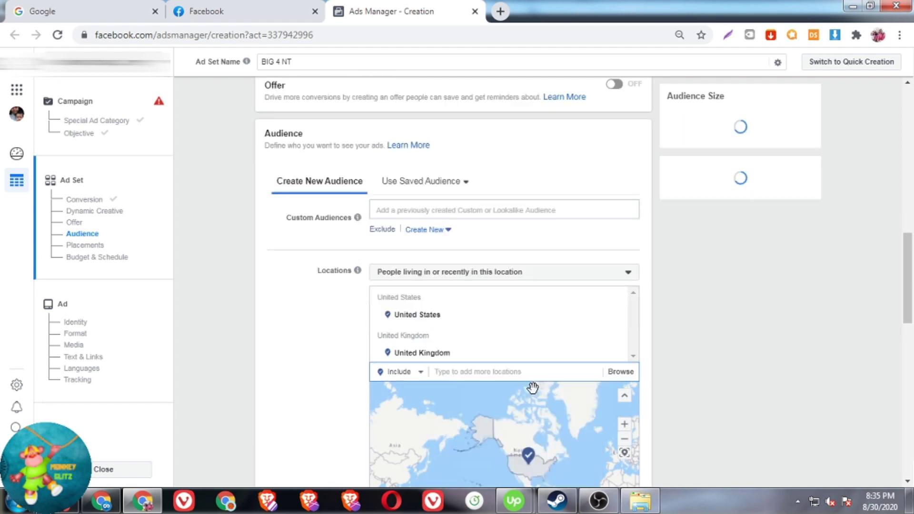
text(Australia)
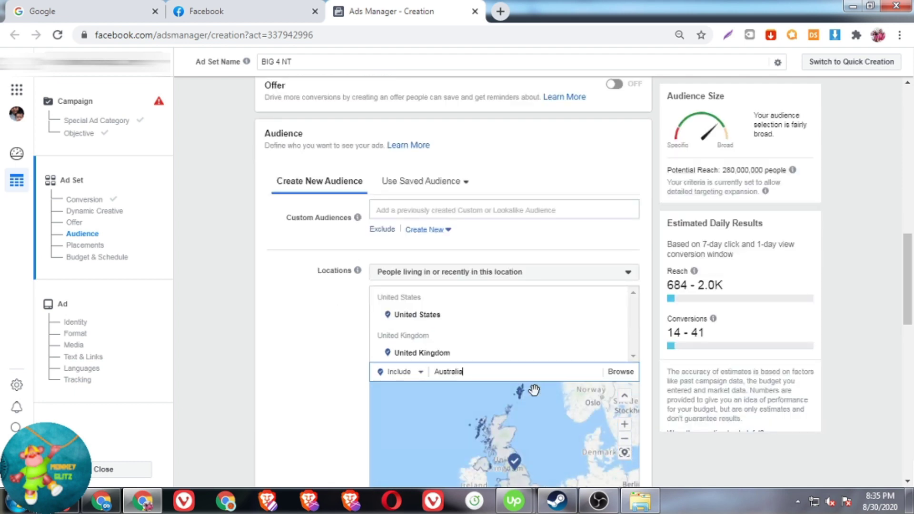
click(529, 389)
text(New Zealand)
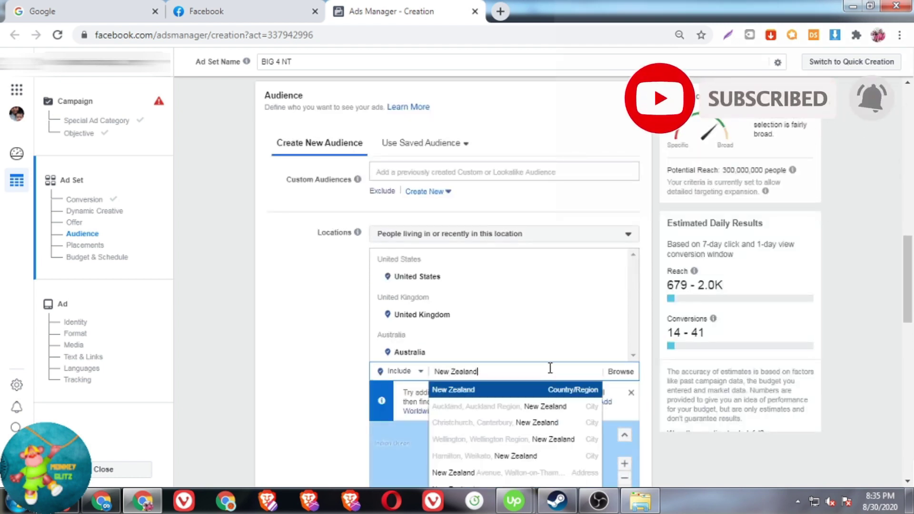
key(Return)
Start a new saved location list of type Countries and enter United States, United Kingdom, New Zealand and Australia on separate lines
click(620, 371)
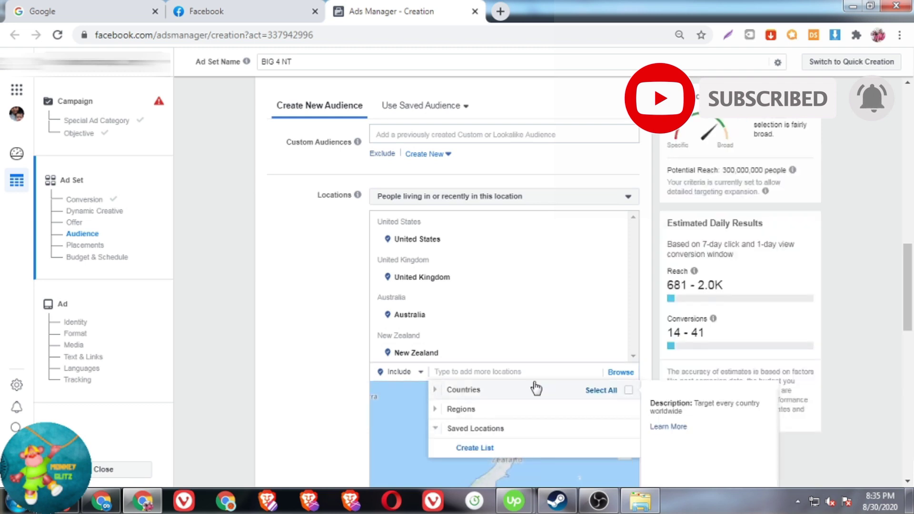
click(480, 450)
click(376, 237)
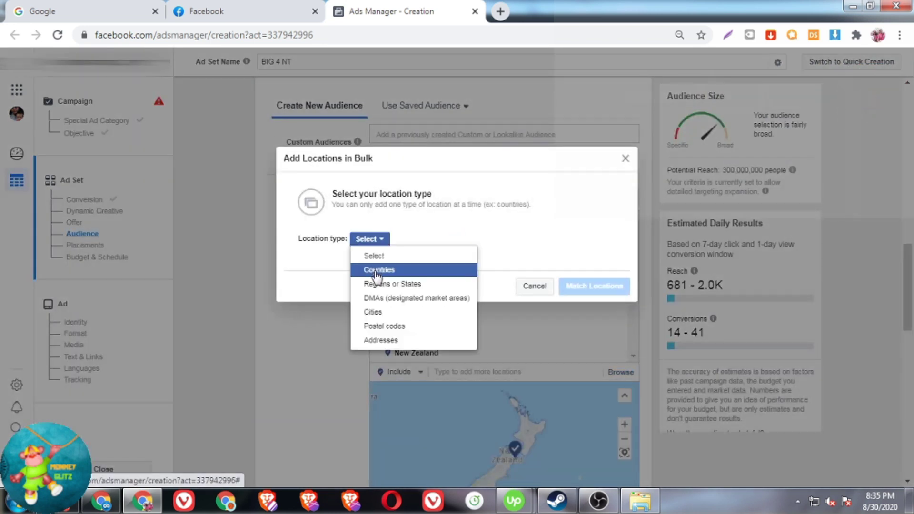
click(378, 265)
click(365, 247)
text(United States)
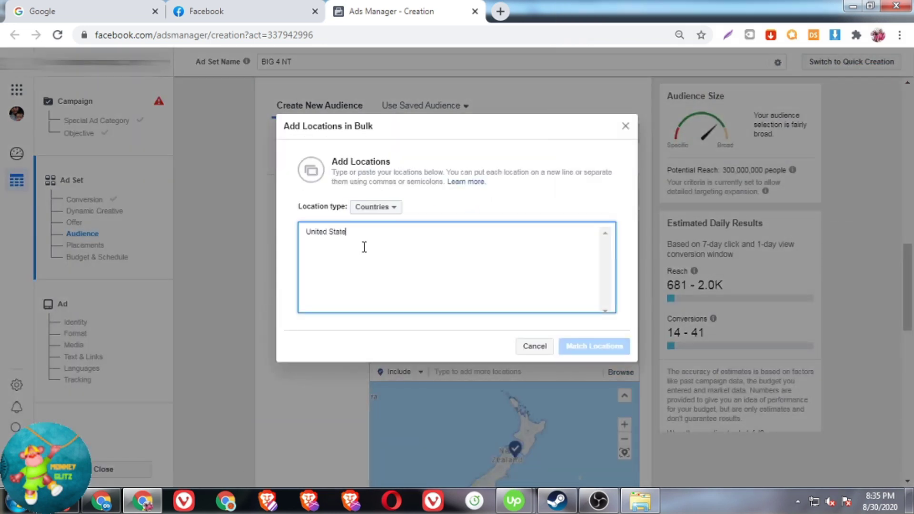
key(Return)
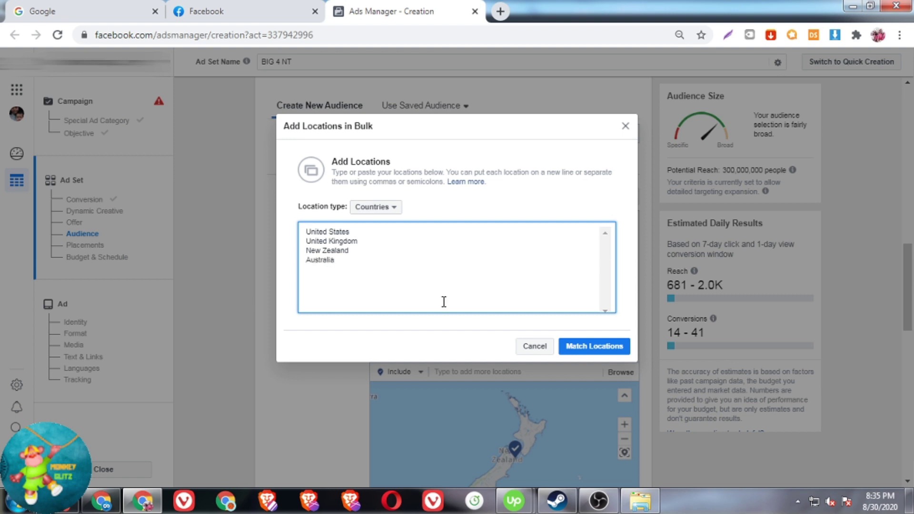
Match the bulk-entered countries and add the matches to the audience's locations
click(593, 345)
click(664, 265)
click(663, 265)
click(642, 387)
Try to save the added locations as a list named "BIG 4", and leave the naming dialog
click(408, 233)
text(BIG 4)
click(585, 277)
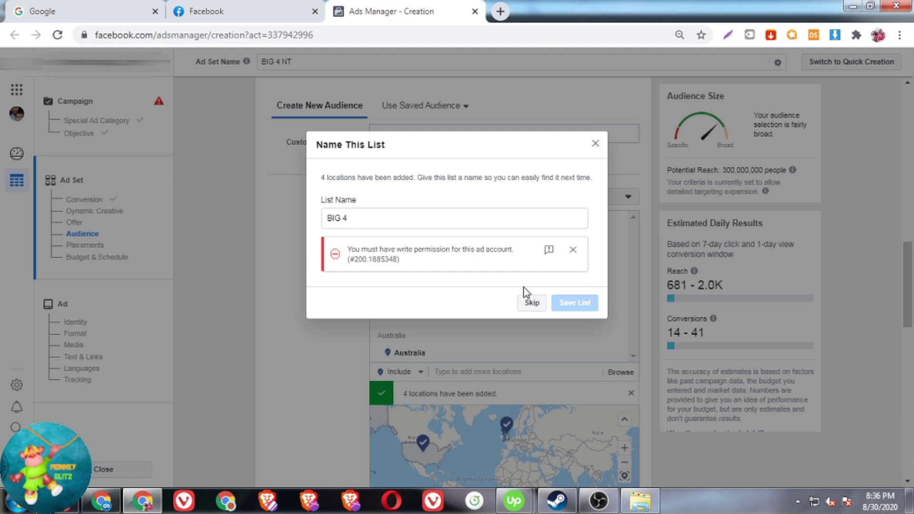
click(573, 250)
click(532, 267)
Turn off Detailed Targeting Expansion for the audience
scroll(300, 367, down, 8)
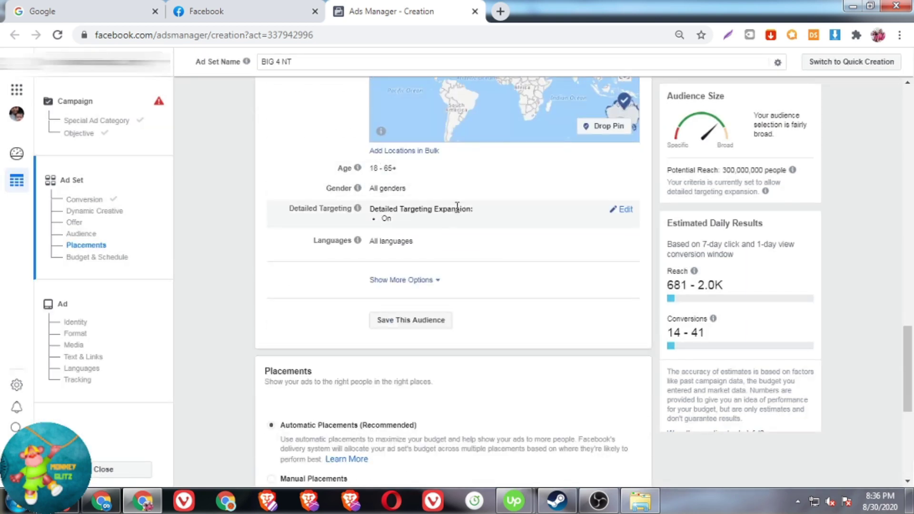
click(625, 211)
click(453, 268)
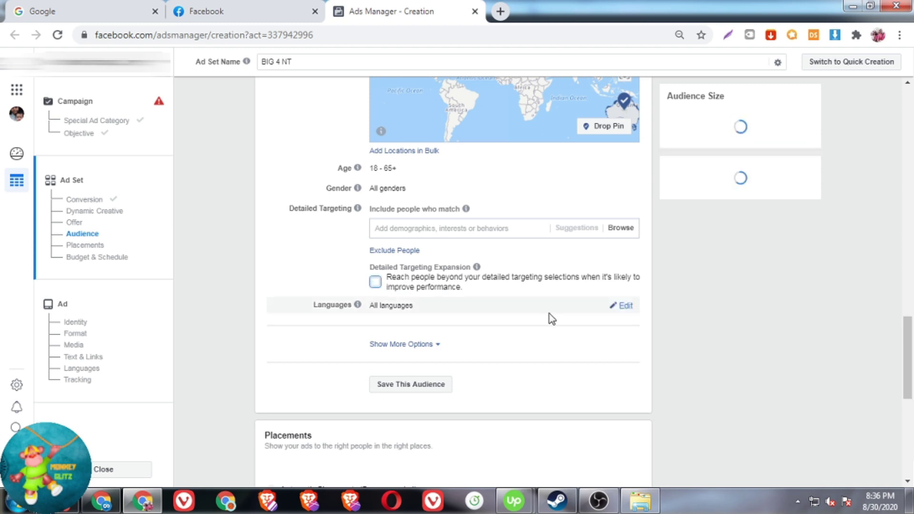
Exclude people who match "Drop Shipping" from the audience's detailed targeting
click(393, 251)
click(415, 275)
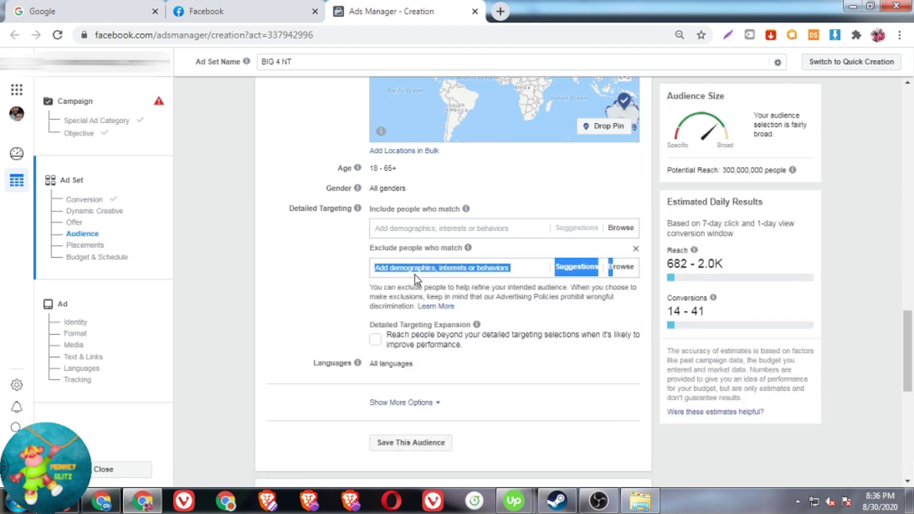
text(Drop Shipping)
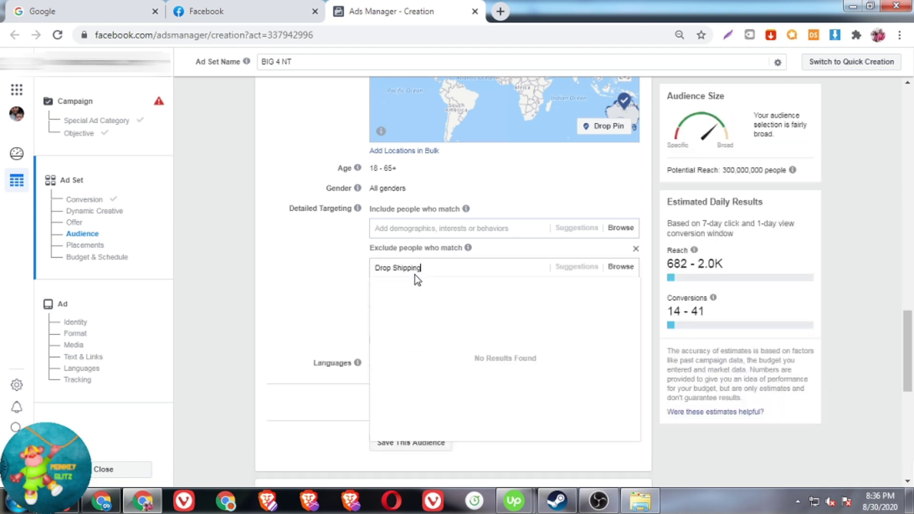
click(419, 288)
Keep the budget type as Daily Budget and set the amount to ₱250
scroll(313, 289, down, 2)
scroll(313, 290, down, 6)
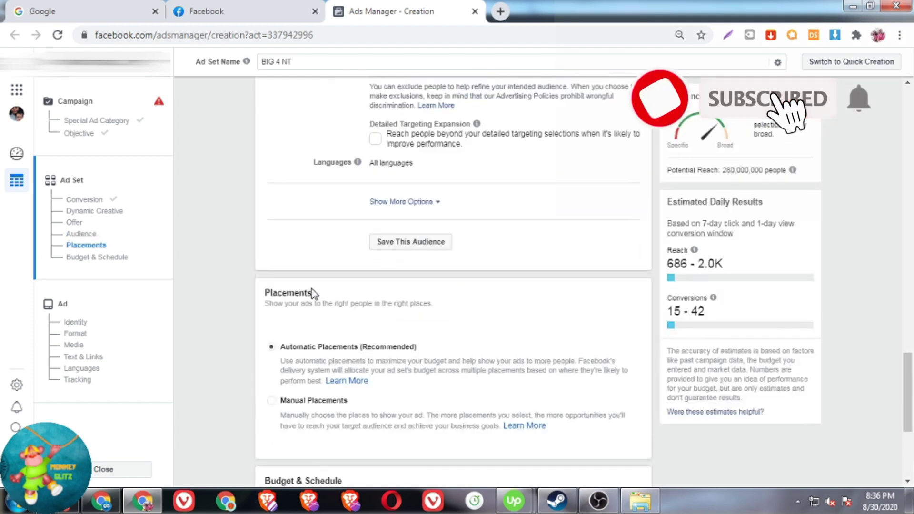
click(446, 322)
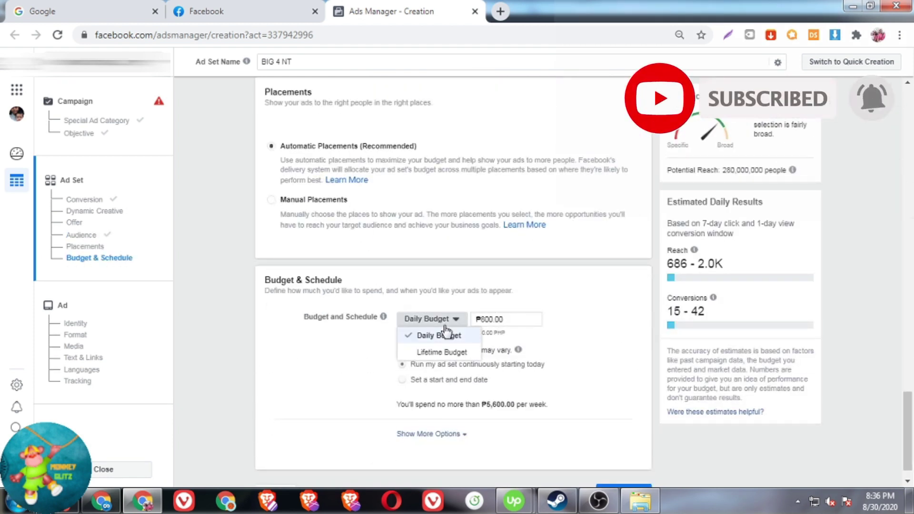
click(537, 322)
text(5)
key(BackSpace)
text(250)
Run the ad set with a start and end date, starting Aug 31, 2020 at 12:00 AM
scroll(643, 344, down, 1)
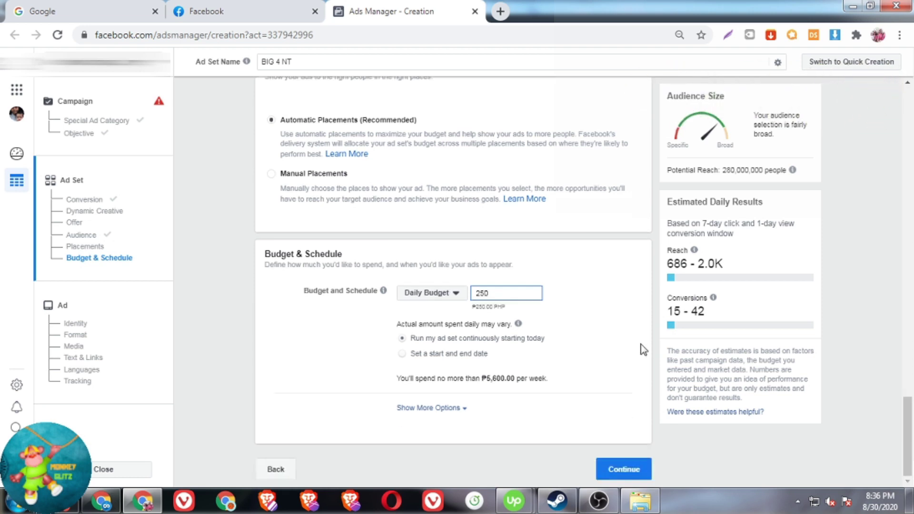
click(422, 356)
click(479, 355)
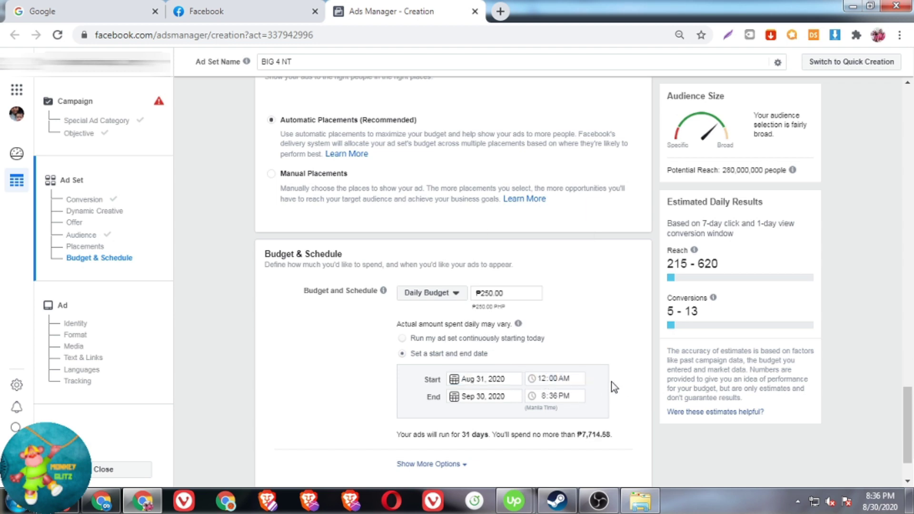
Set the schedule's end to Sep 5, 2020 at 12:00 AM and continue to the ad
click(497, 395)
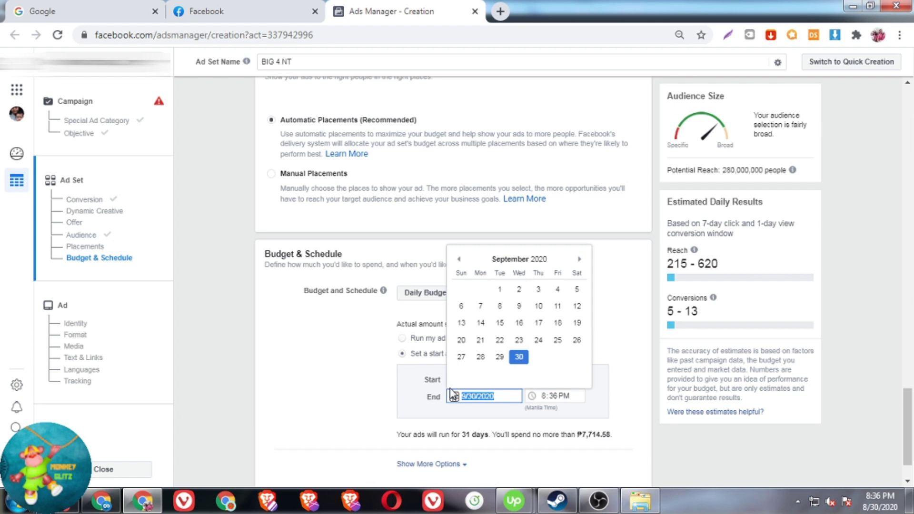
click(459, 259)
click(580, 259)
click(577, 289)
click(632, 405)
text(1200a)
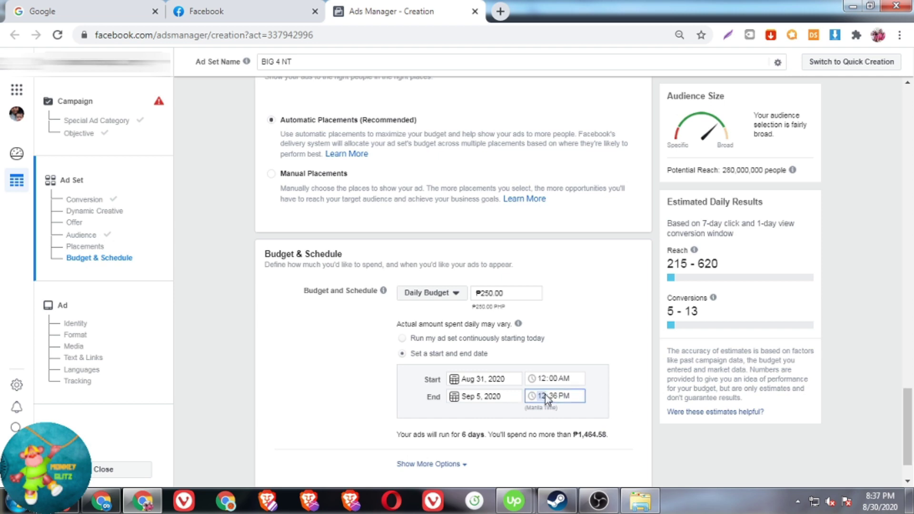
click(603, 378)
scroll(612, 355, down, 2)
click(624, 469)
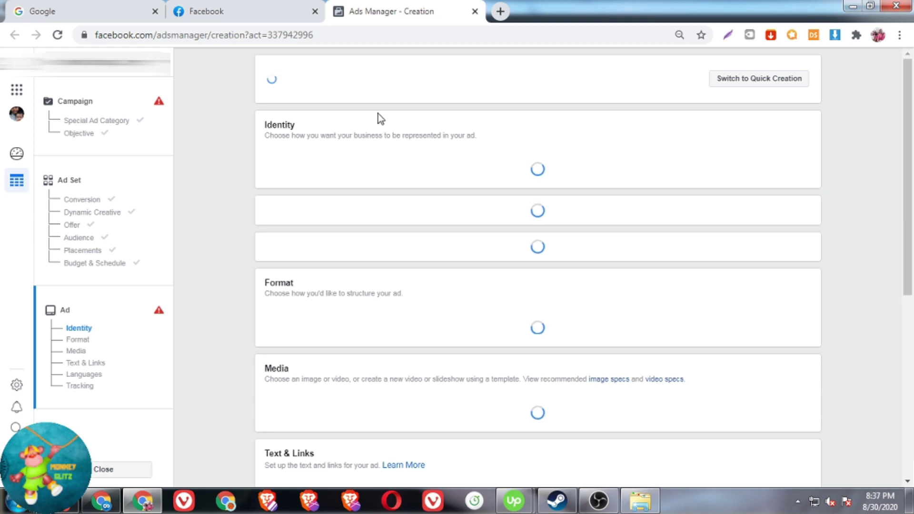
Name the ad "Ad 1" and choose Bentelog Iligan - Cupcakin Craze Snackhaus as its Facebook Page
triple_click(379, 87)
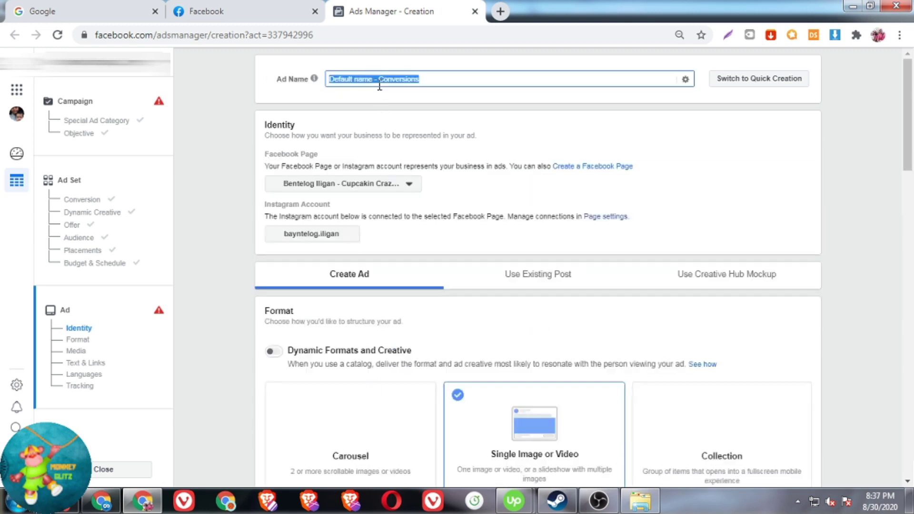
text(Ad 1)
click(380, 185)
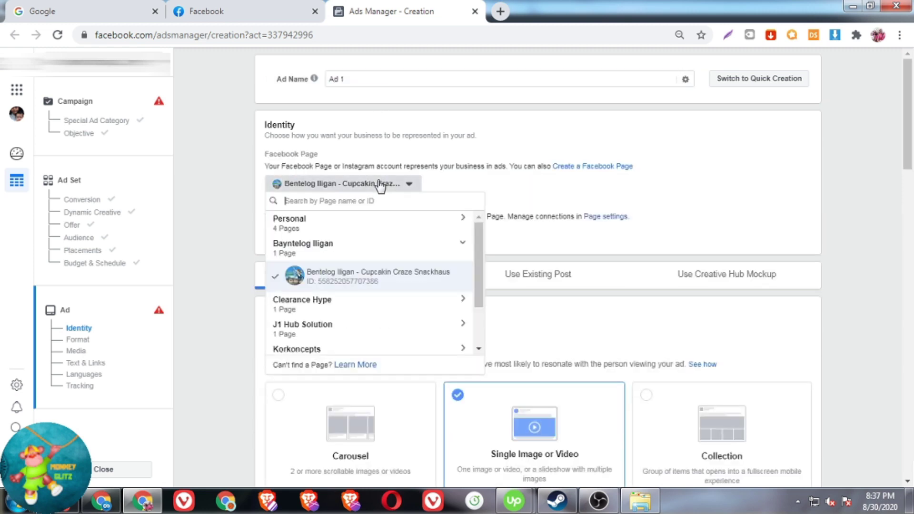
click(324, 276)
scroll(446, 258, down, 9)
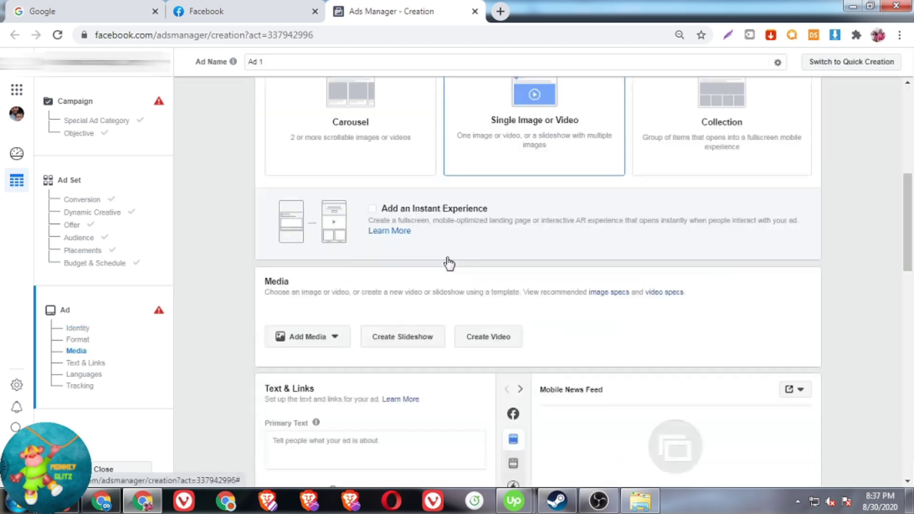
click(290, 276)
click(296, 292)
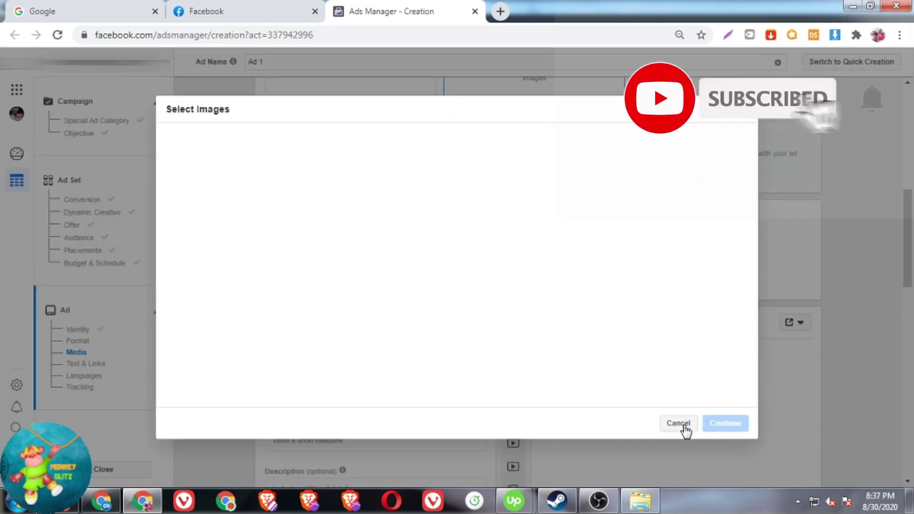
click(685, 427)
Upload Yoga Stretching Strap.mp4 from the Downloads folder as the ad's video, finding the file by searching for "stra"
click(319, 274)
click(322, 313)
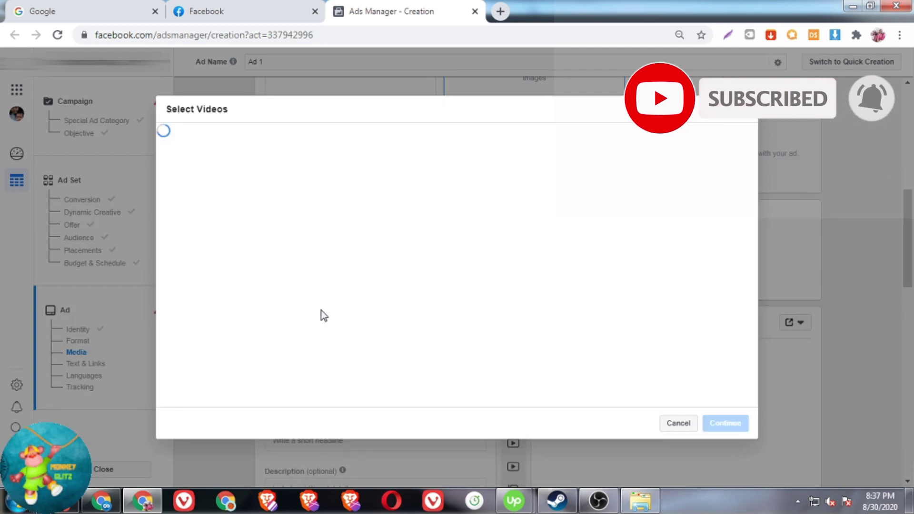
click(317, 139)
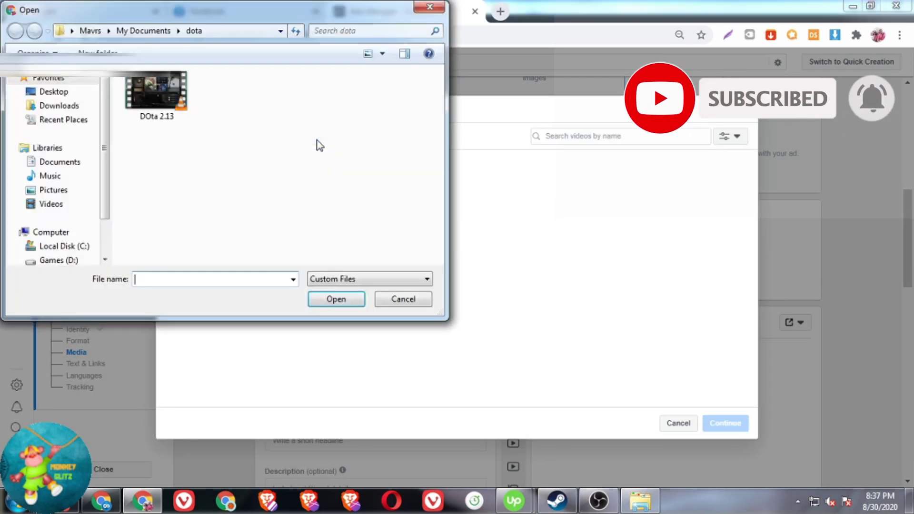
click(58, 107)
click(369, 279)
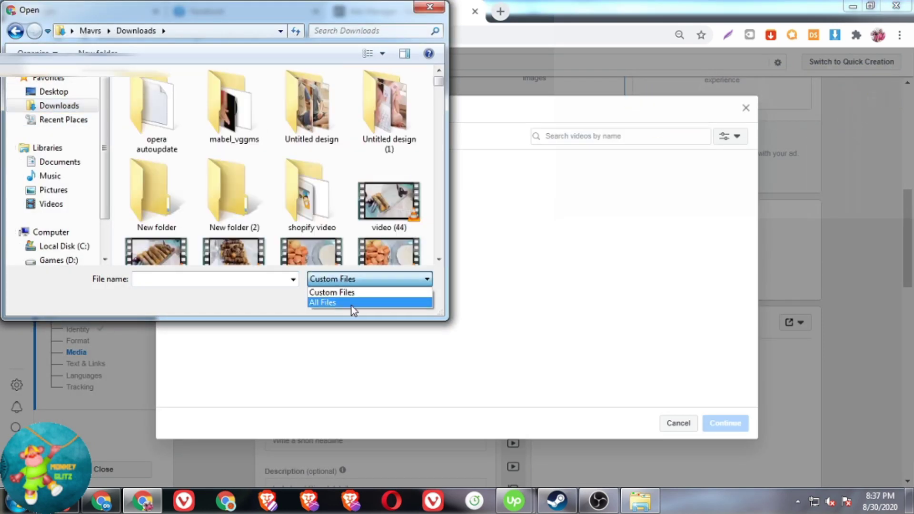
click(440, 261)
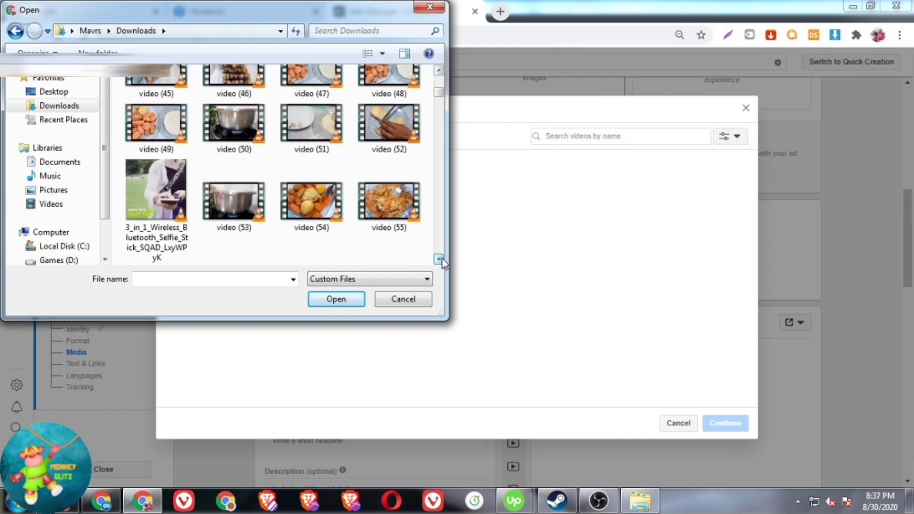
click(440, 260)
click(356, 31)
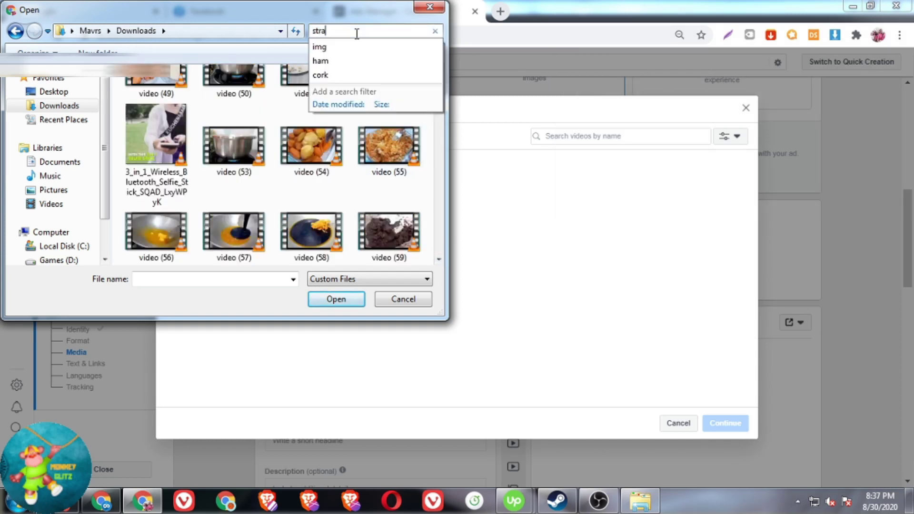
click(153, 112)
click(338, 300)
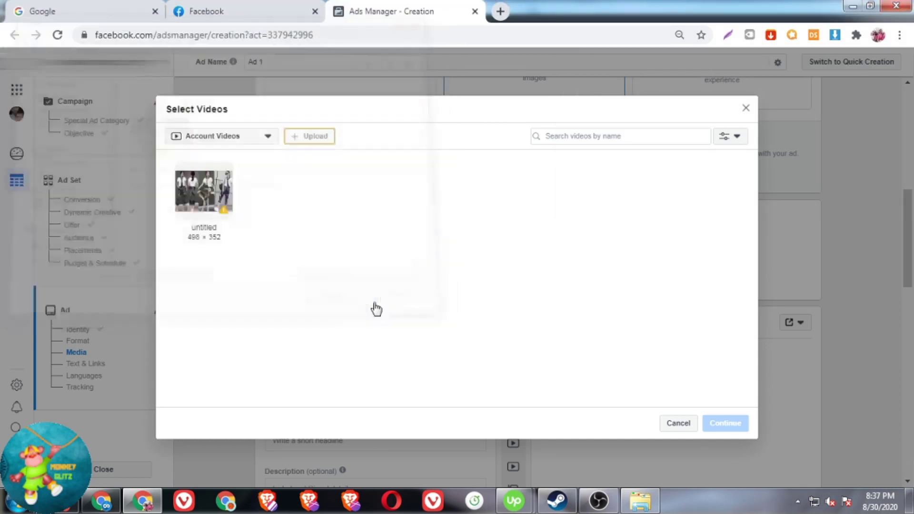
Copy the stretching belt description from the Product Launch [PLT] chat in Skype and paste it into the ad's primary text
scroll(399, 305, down, 4)
click(370, 339)
click(102, 503)
click(62, 503)
triple_click(298, 267)
key(alt+Tab)
key(alt+Tab)
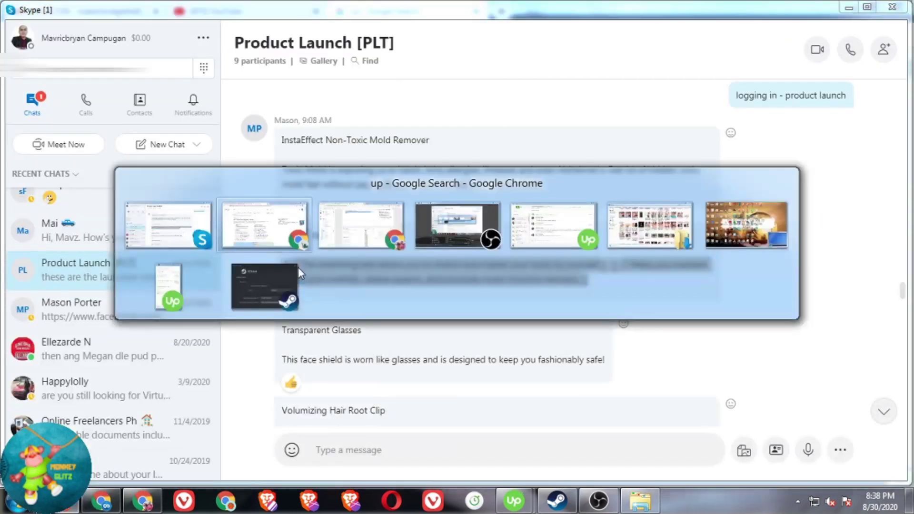
text(□□ The stretching belt allows you to stretch and master your body by yourself □ □□ Helps you maintain good joint mobility, relieve spasms, and promote motor function recovery □)
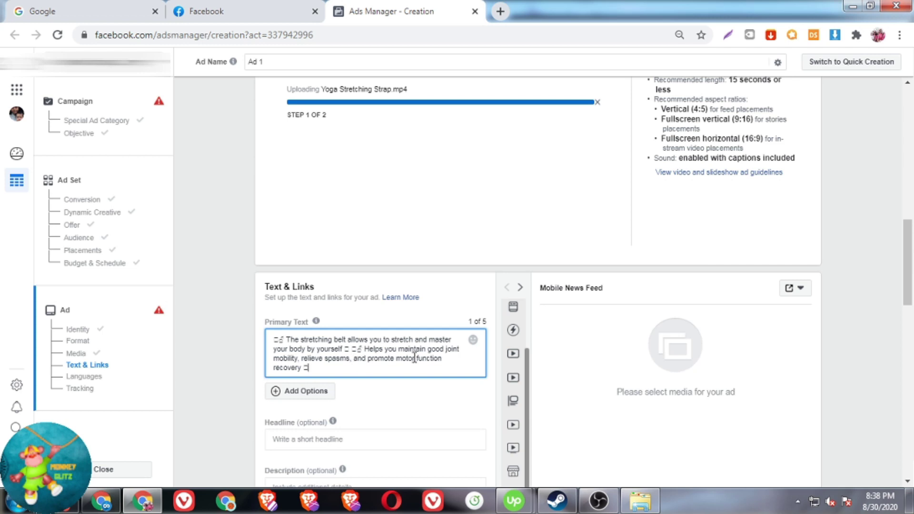
Put the "Helps you maintain good joint mobility" sentence and the closing emoji on separate lines of the primary text
click(353, 350)
key(Return)
click(395, 368)
key(Return)
scroll(331, 247, down, 3)
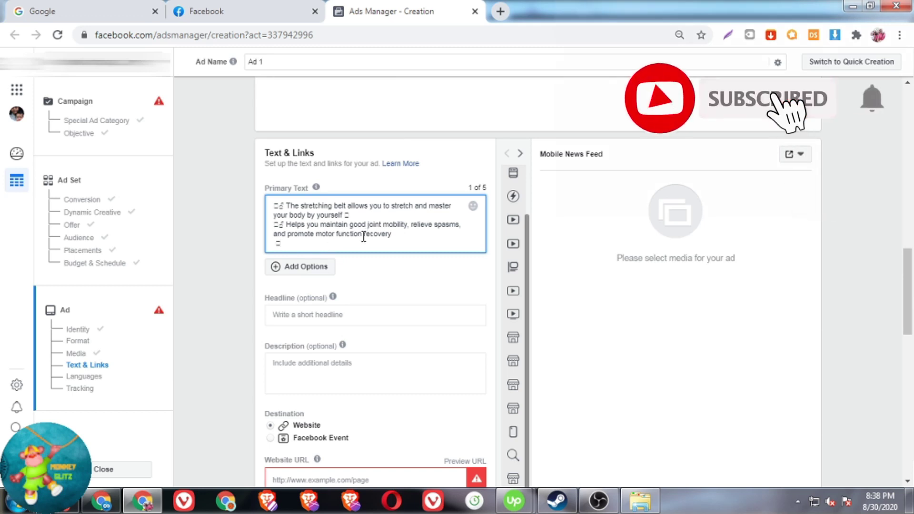
Move the closing emoji back beside "recovery" and add "Get it here: sample" after a blank line in the primary text
scroll(437, 262, up, 4)
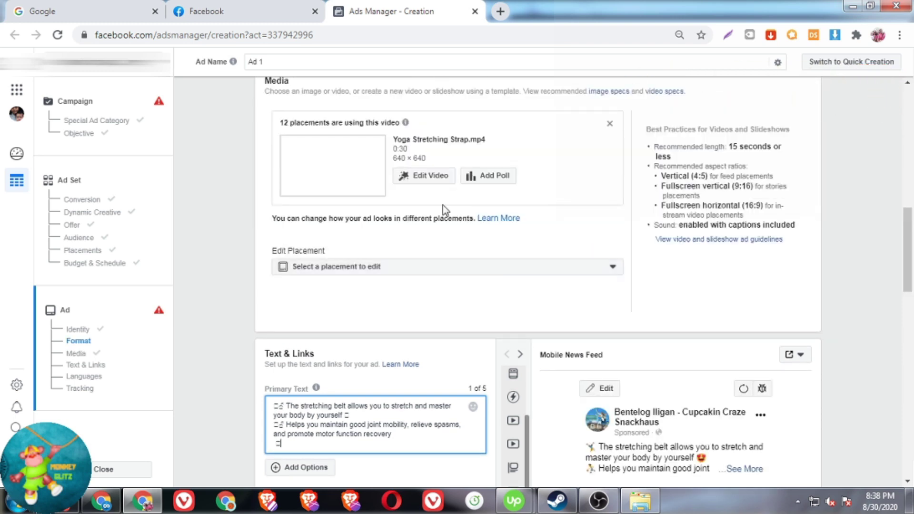
scroll(480, 363, down, 3)
click(757, 333)
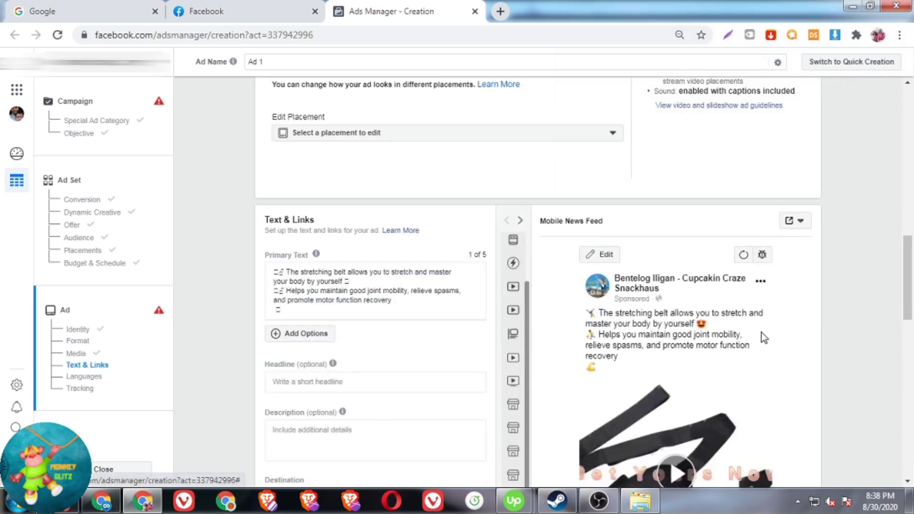
scroll(764, 338, down, 2)
click(404, 237)
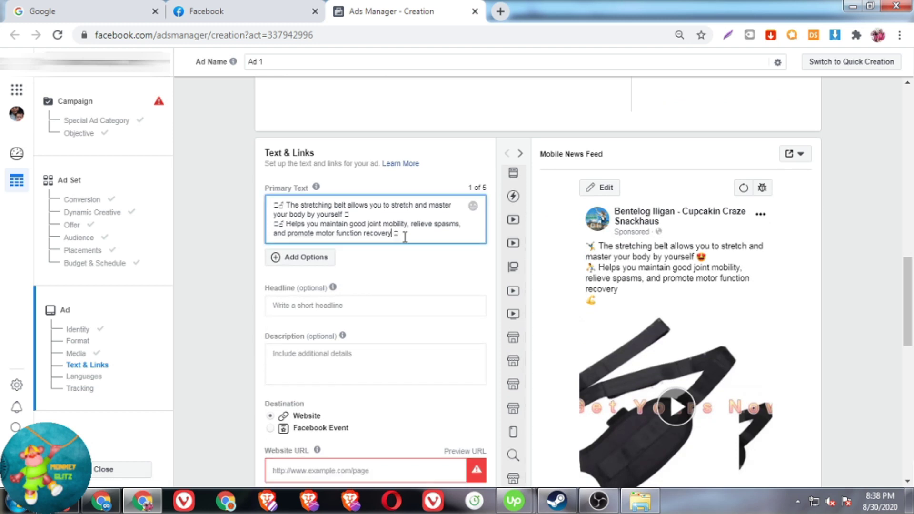
key(Return)
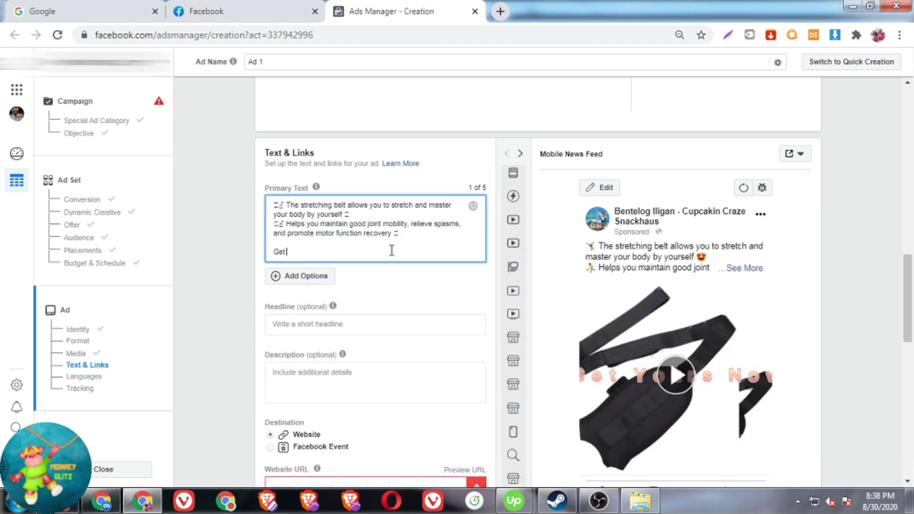
text(sample)
Enter "Free Shipping" as the ad's headline
click(362, 324)
text(Free Shipping W)
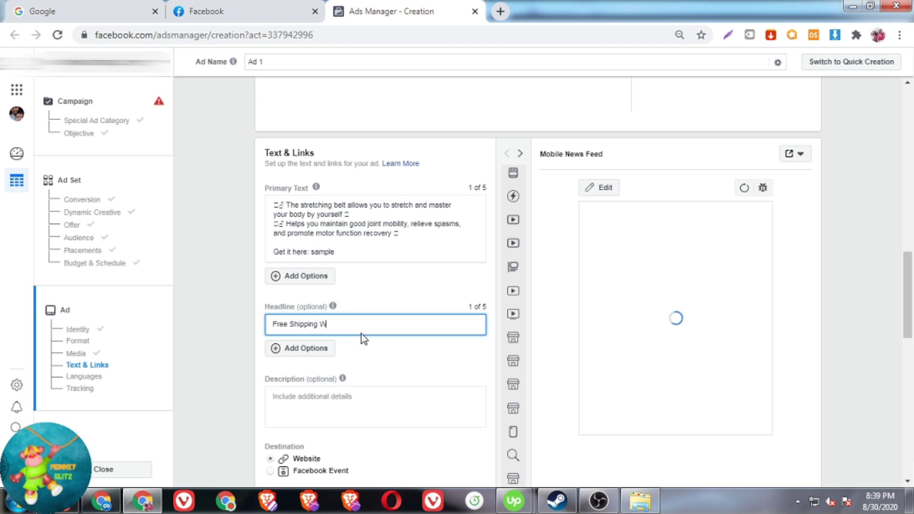
key(BackSpace)
scroll(372, 336, down, 3)
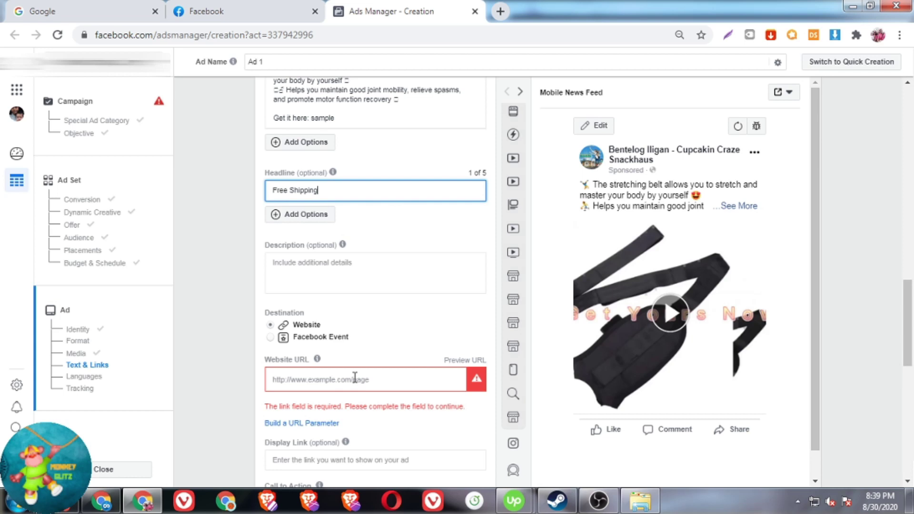
Edit the ad video's thumbnail and start uploading a custom image for it
scroll(381, 259, up, 3)
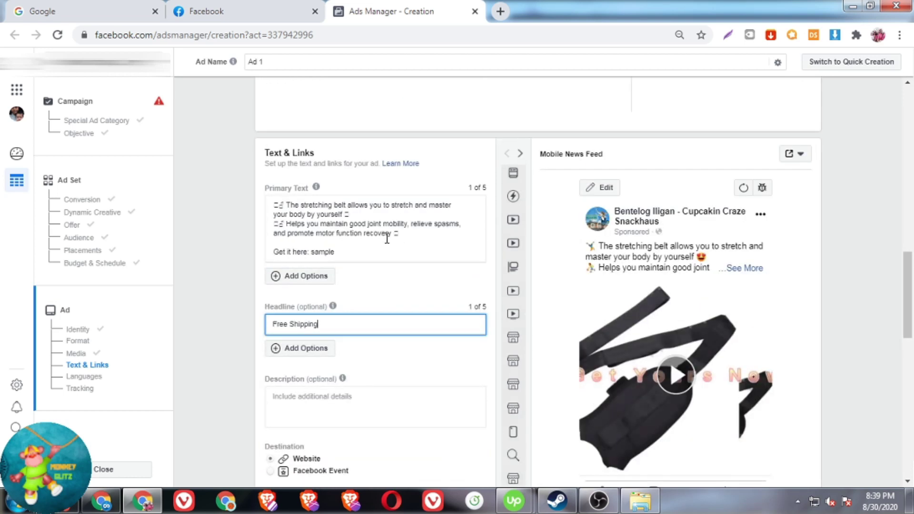
scroll(410, 234, up, 5)
click(431, 244)
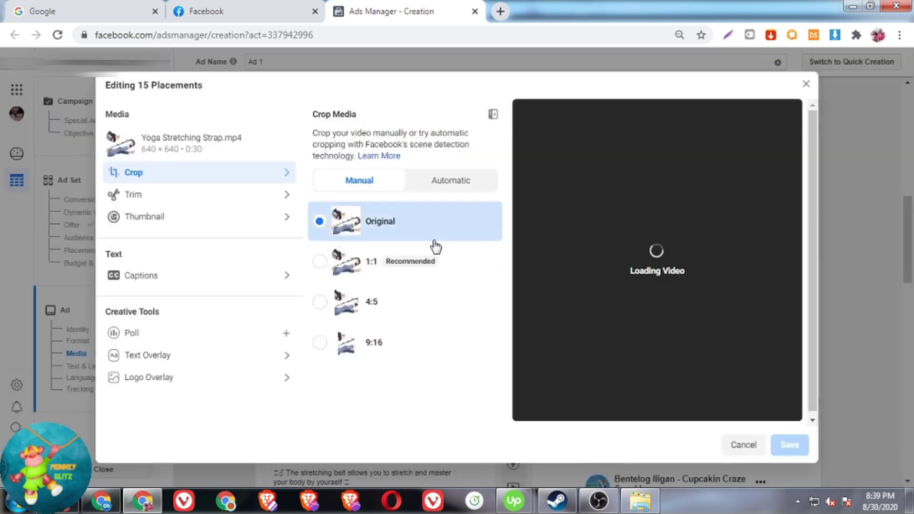
click(181, 225)
click(450, 180)
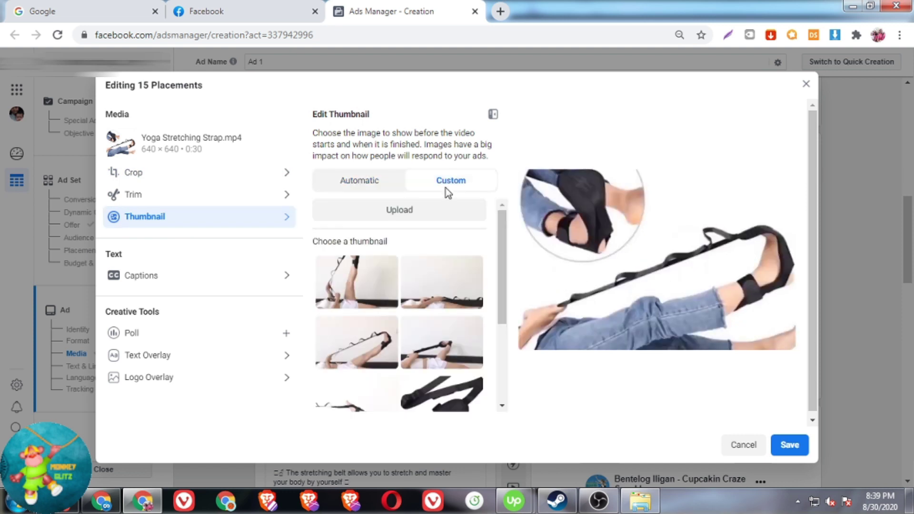
click(424, 210)
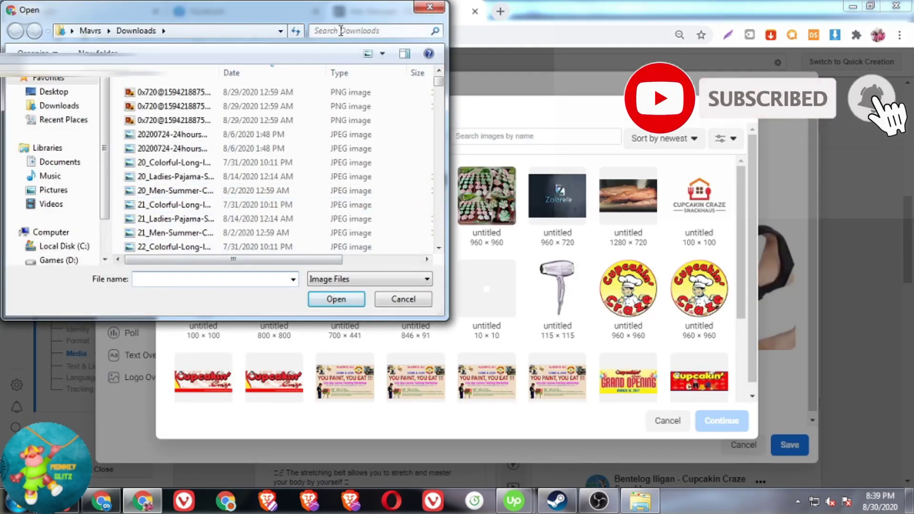
Find the yoga stretching strap image in Downloads by searching for "yo", upload it as the thumbnail and save the video edits
click(340, 29)
text(yo)
click(154, 115)
click(337, 299)
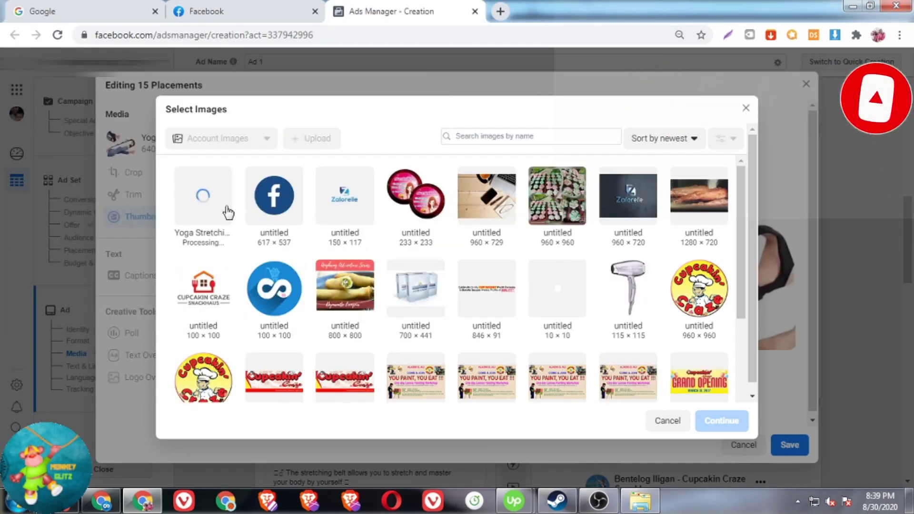
click(741, 424)
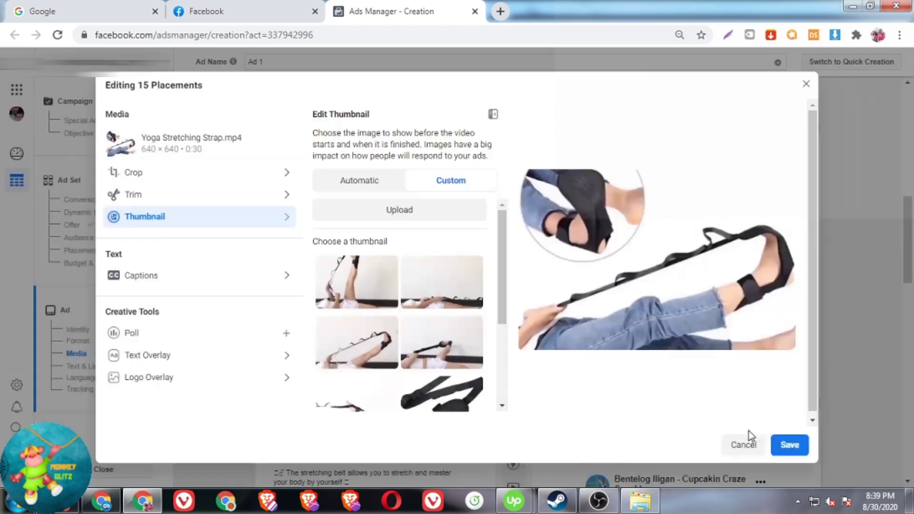
click(788, 447)
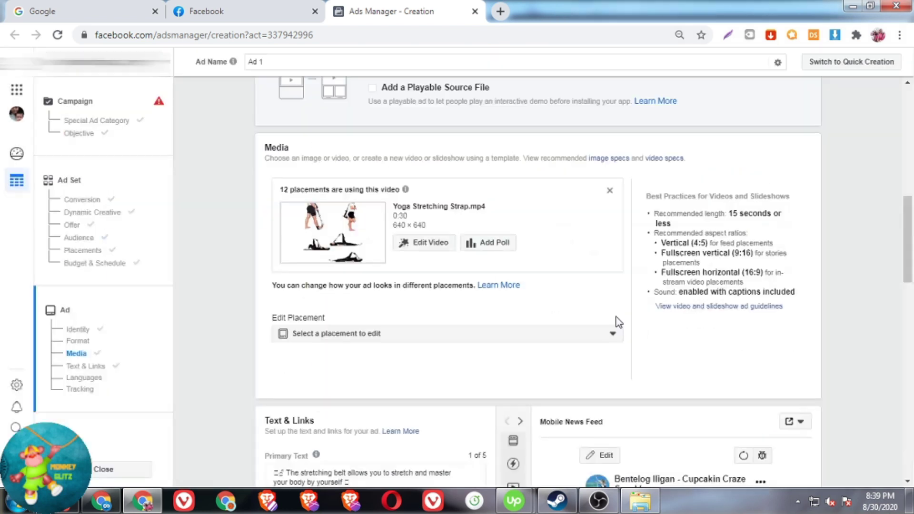
Change the ad's call to action
scroll(619, 327, down, 12)
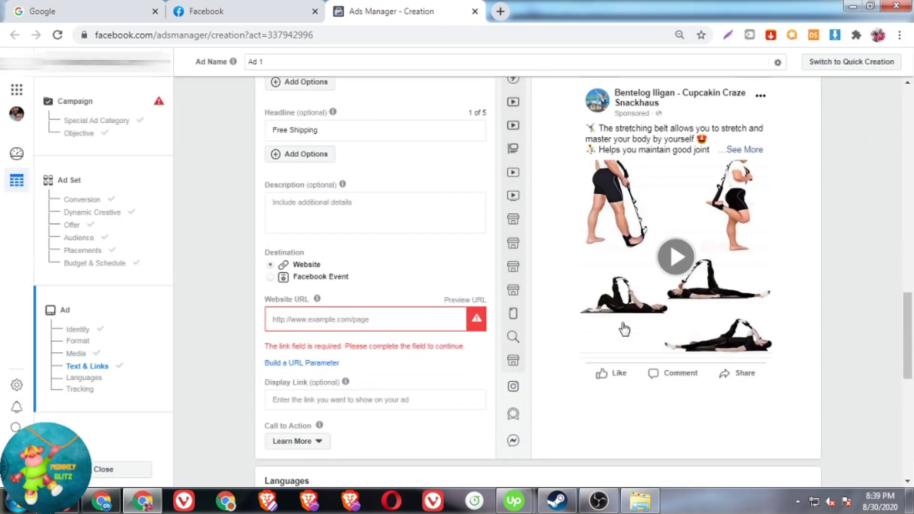
click(299, 241)
click(305, 292)
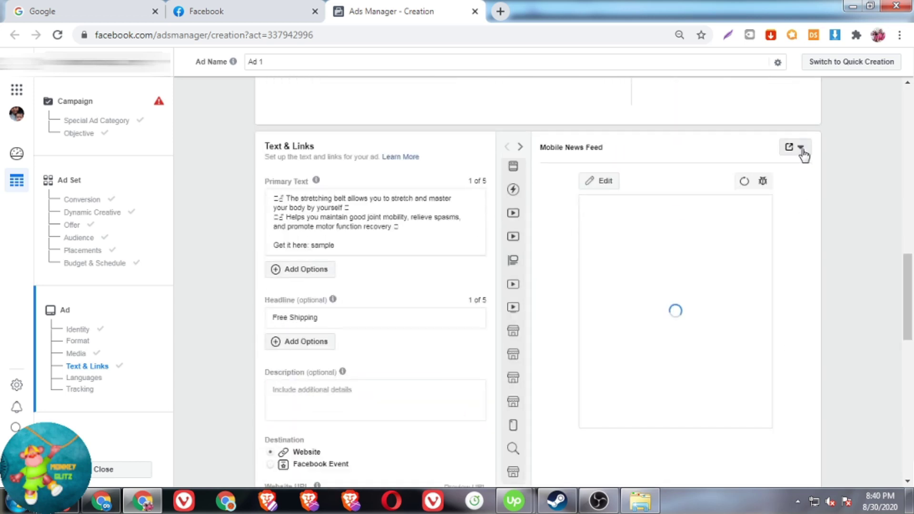
Review the ad's Mobile News Feed preview by expanding its full primary text and playing the video
click(802, 150)
scroll(808, 372, down, 1)
scroll(808, 361, down, 4)
scroll(786, 286, up, 3)
click(746, 211)
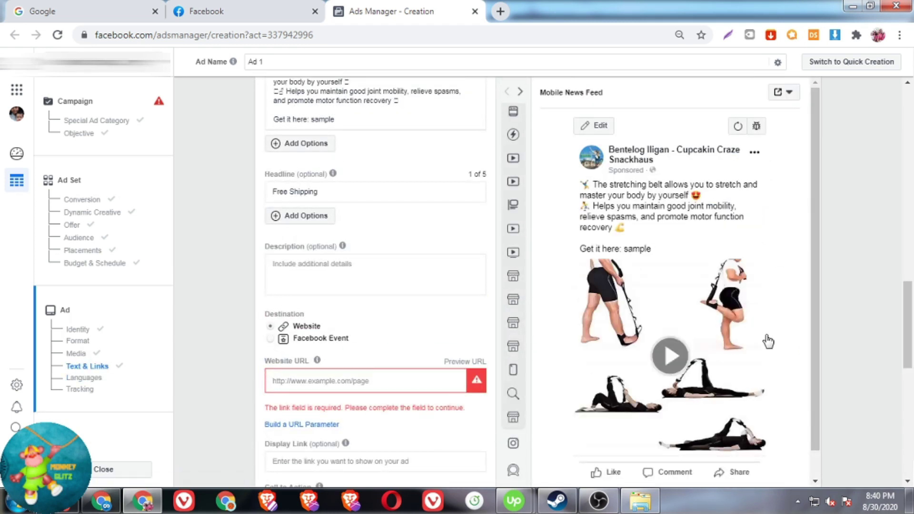
scroll(772, 339, down, 2)
scroll(775, 330, up, 2)
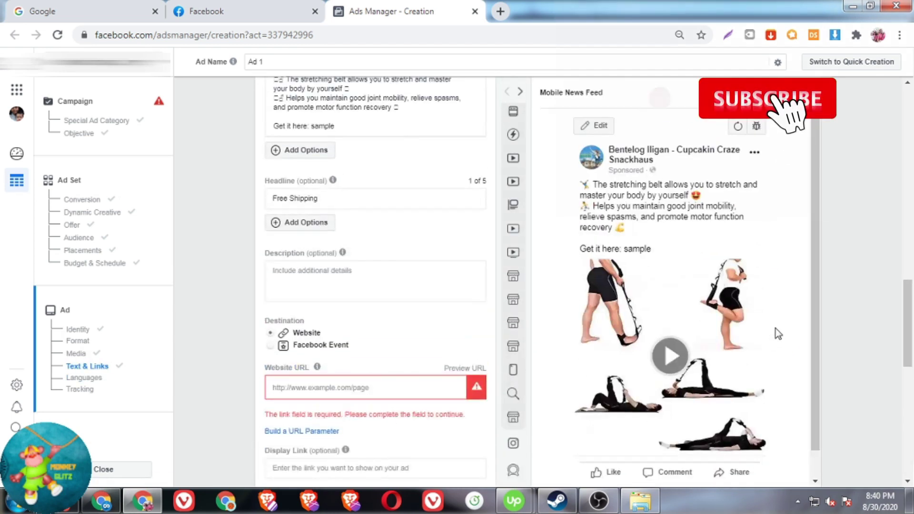
click(688, 344)
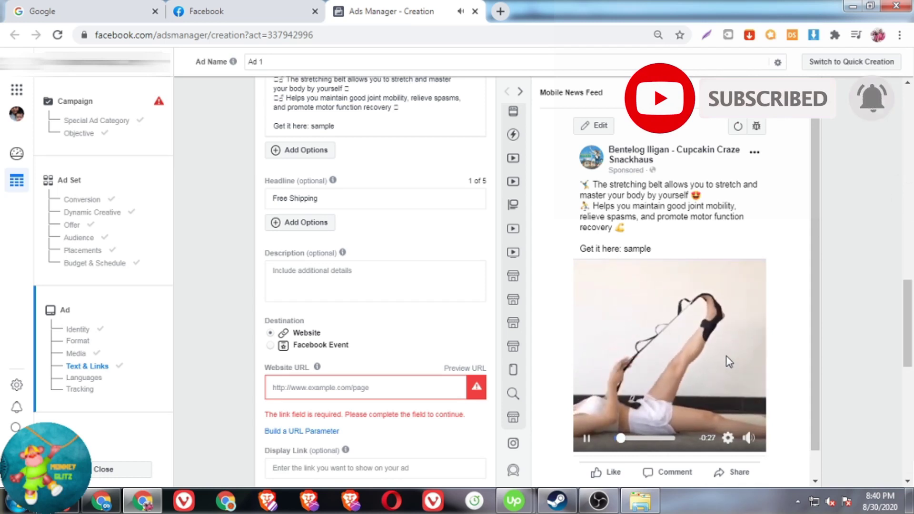